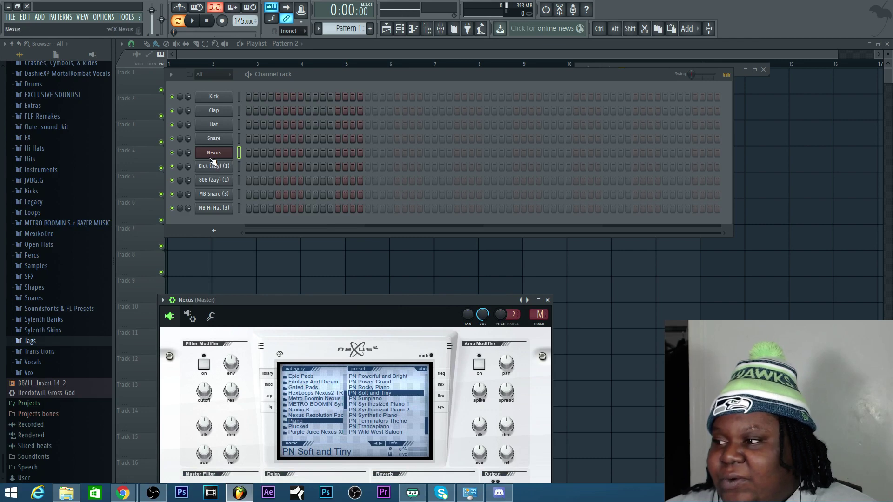
Open the Nexus channel's piano roll and maximize it.
{"action": "right_click", "coordinate": [230, 152]}
{"action": "left_click", "coordinate": [247, 153]}
{"action": "left_click_drag", "start_coordinate": [781, 140], "coordinate": [544, 120]}
{"action": "left_click", "coordinate": [666, 116]}
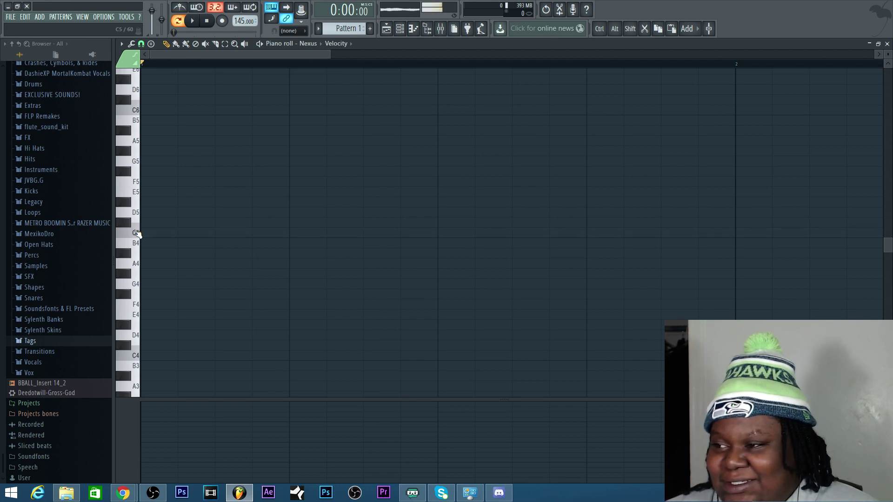
Place an E6 note at the start of bar 1 and a C6 note on its third beat, and play the pattern.
{"action": "scroll", "coordinate": [139, 209], "scroll_direction": "up", "scroll_amount": 4}
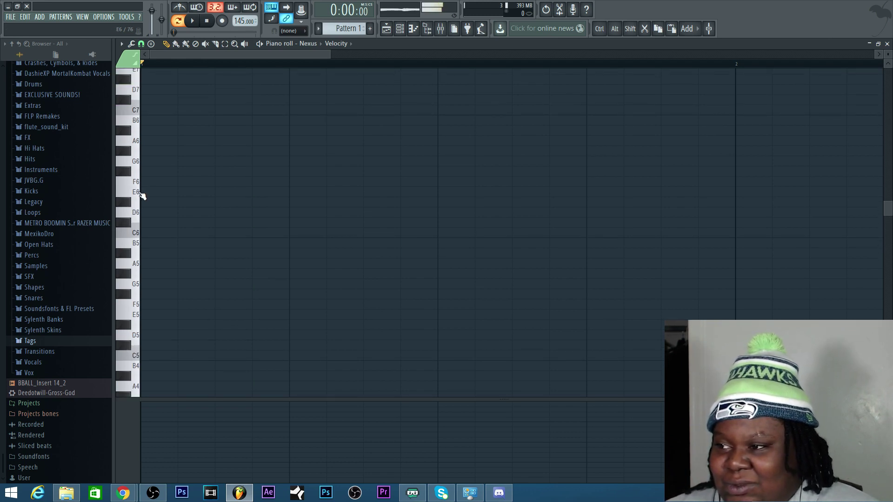
{"action": "left_click", "coordinate": [142, 194]}
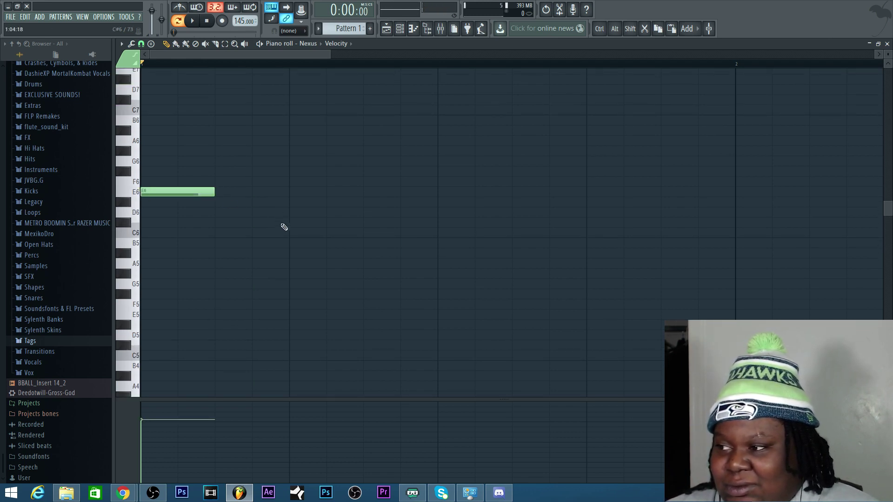
{"action": "left_click", "coordinate": [445, 234]}
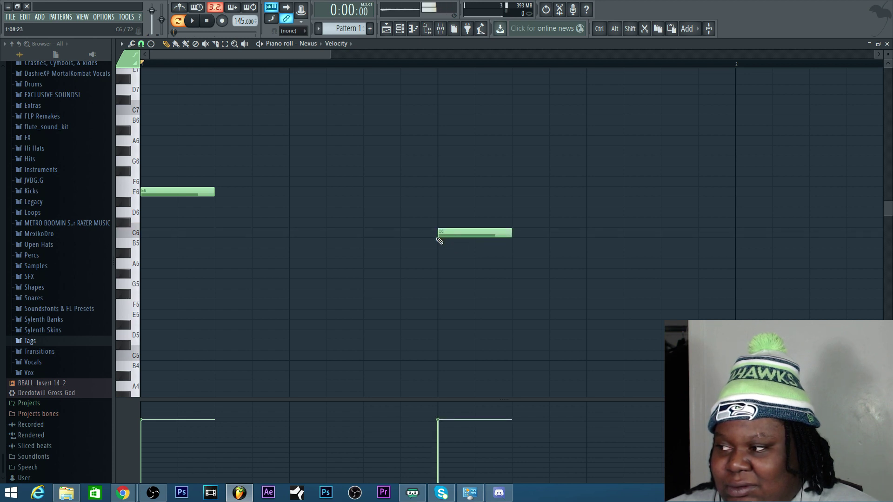
{"action": "key", "text": "space"}
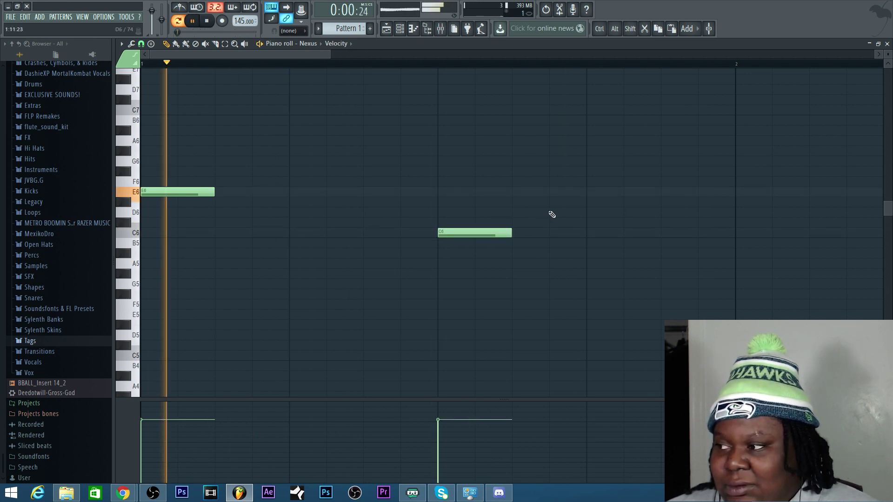
{"action": "left_click", "coordinate": [592, 191]}
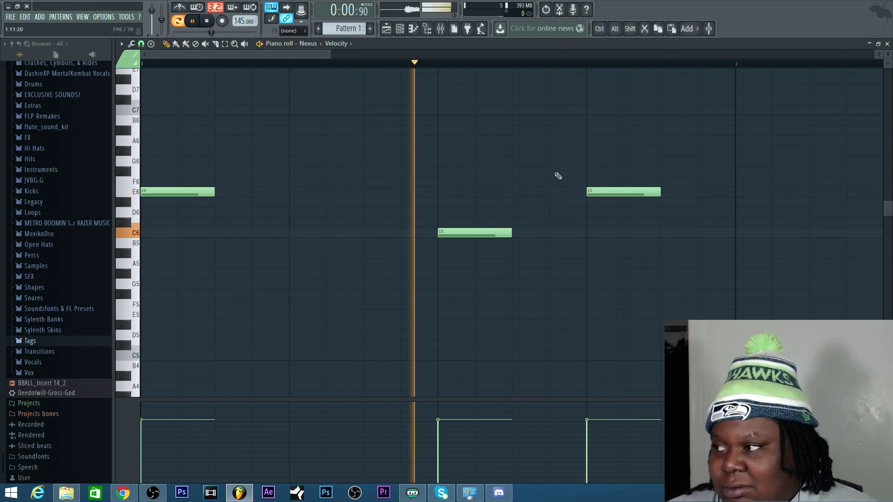
{"action": "left_click_drag", "start_coordinate": [633, 191], "coordinate": [636, 154]}
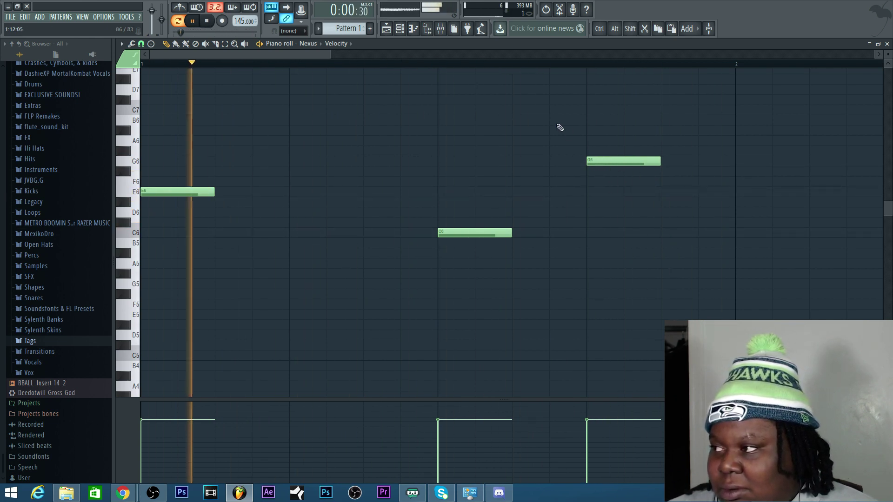
{"action": "scroll", "coordinate": [500, 64], "scroll_direction": "down", "scroll_amount": 2}
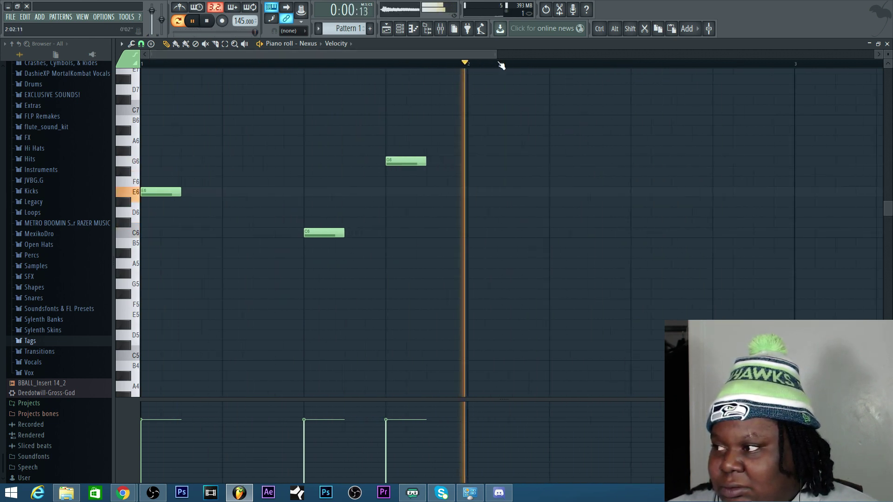
{"action": "right_click", "coordinate": [388, 160]}
Add three notes in bar 2: C6 on the first beat, E6 on the third and G6 on the fourth.
{"action": "left_click", "coordinate": [462, 232]}
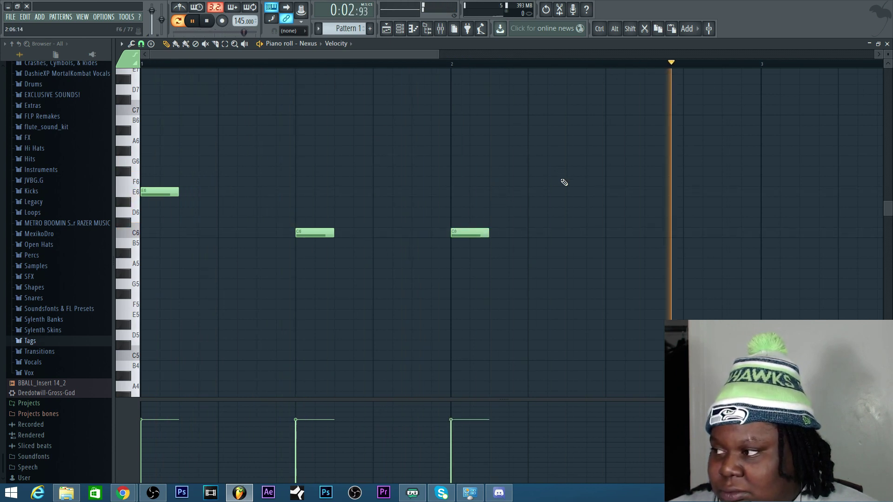
{"action": "left_click", "coordinate": [612, 171]}
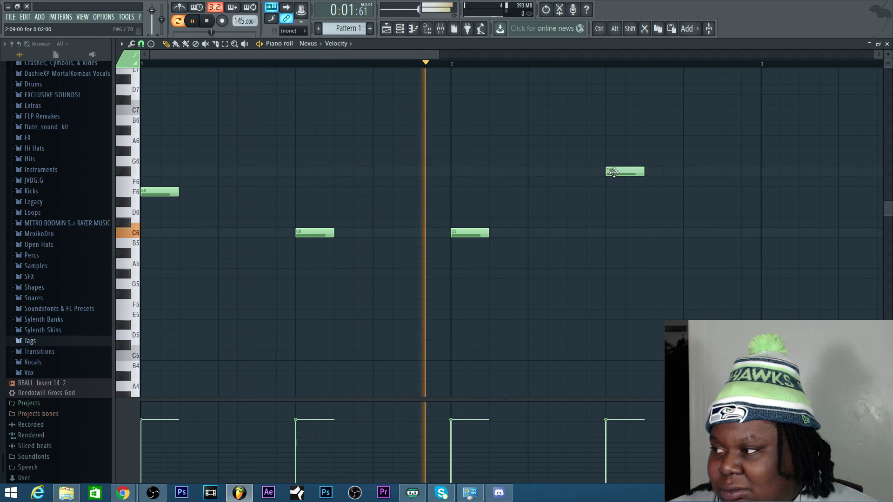
{"action": "left_click_drag", "start_coordinate": [614, 172], "coordinate": [614, 192]}
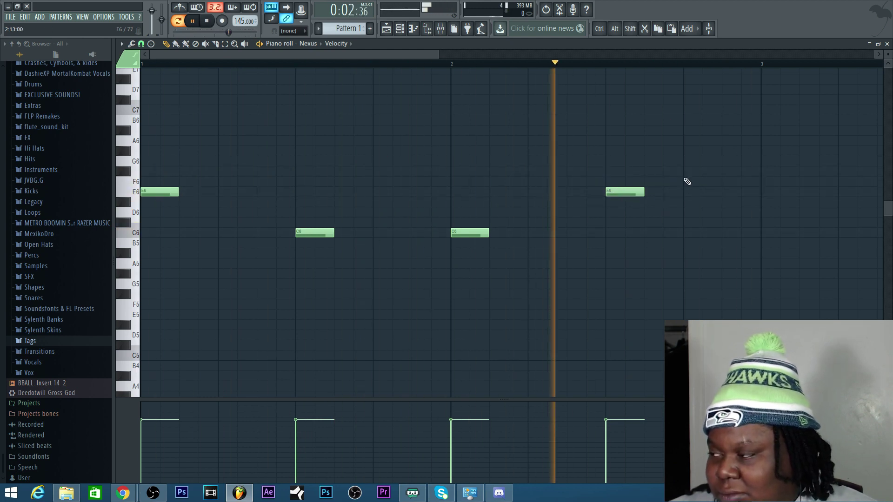
{"action": "left_click", "coordinate": [688, 161]}
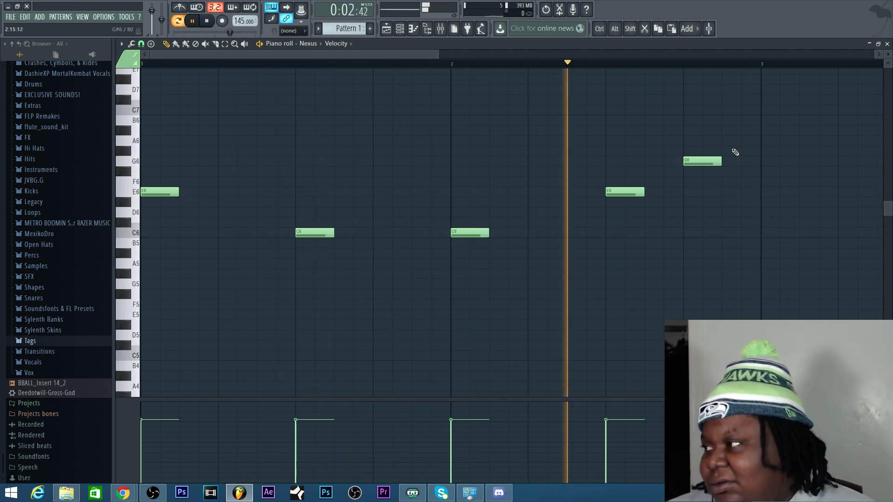
Add two notes in bar 3: E6 on the first beat and C6 on the third.
{"action": "left_click", "coordinate": [765, 233]}
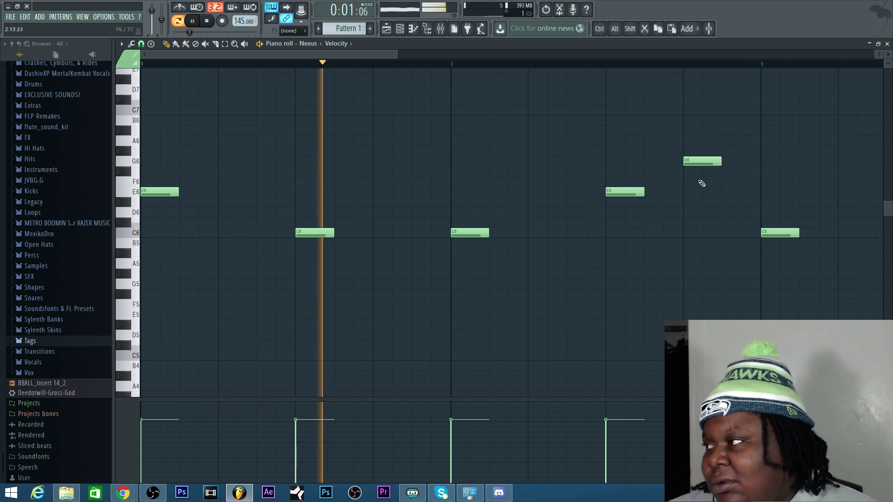
{"action": "scroll", "coordinate": [648, 70], "scroll_direction": "down", "scroll_amount": 3}
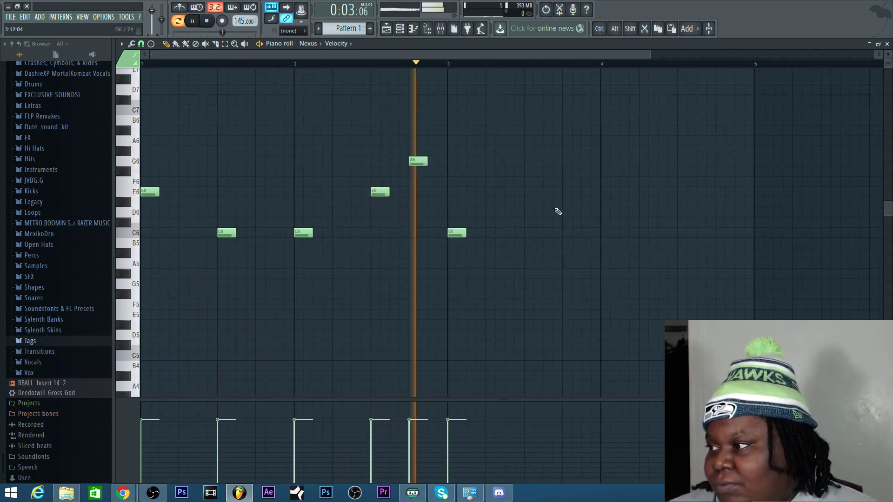
{"action": "left_click_drag", "start_coordinate": [458, 233], "coordinate": [459, 191]}
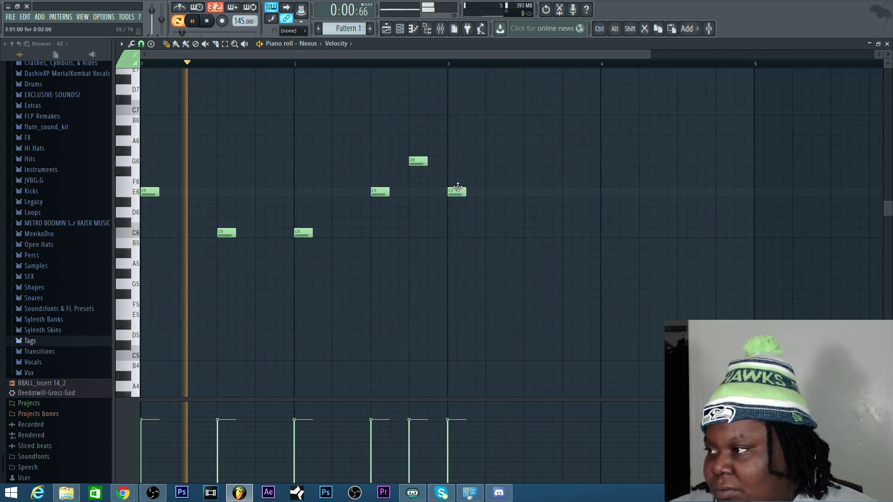
{"action": "left_click", "coordinate": [527, 234]}
Add F6 on the first beat and D6 on the third beat of bar 4, and return to the channel rack.
{"action": "left_click", "coordinate": [604, 172]}
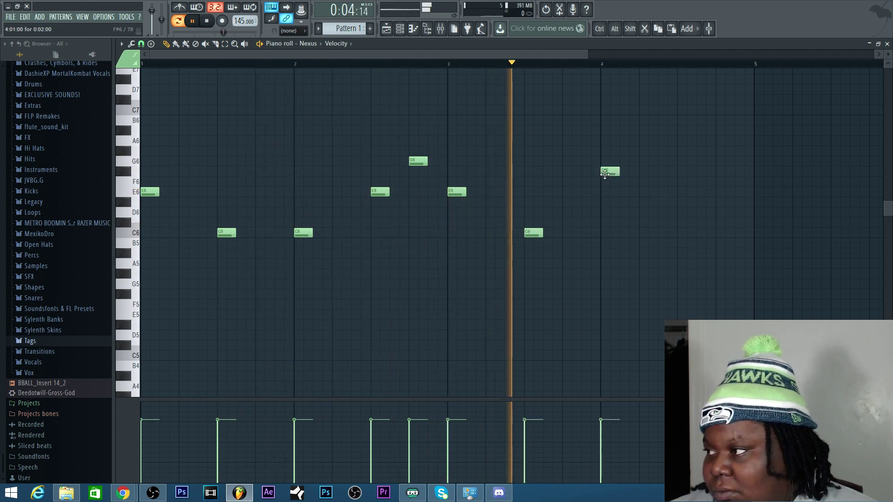
{"action": "mouse_move", "coordinate": [605, 174]}
{"action": "left_mouse_down"}
{"action": "mouse_move", "coordinate": [607, 212]}
{"action": "mouse_move", "coordinate": [607, 182]}
{"action": "left_mouse_up"}
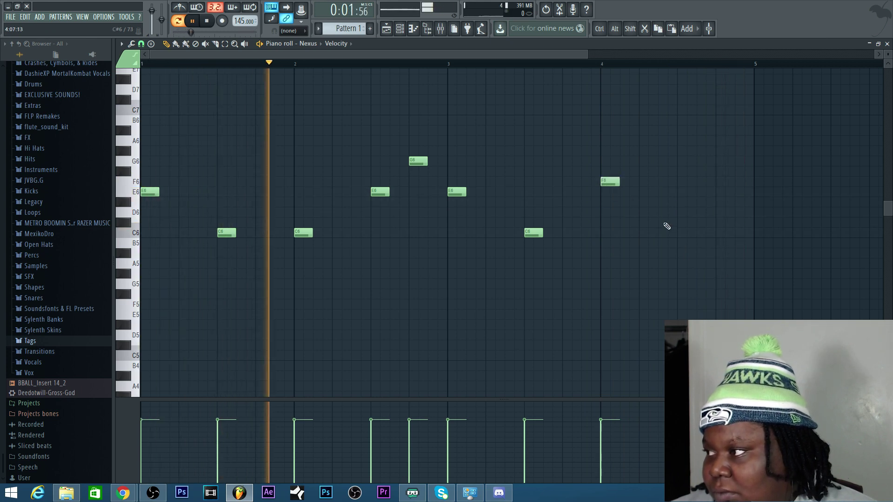
{"action": "left_click", "coordinate": [682, 234]}
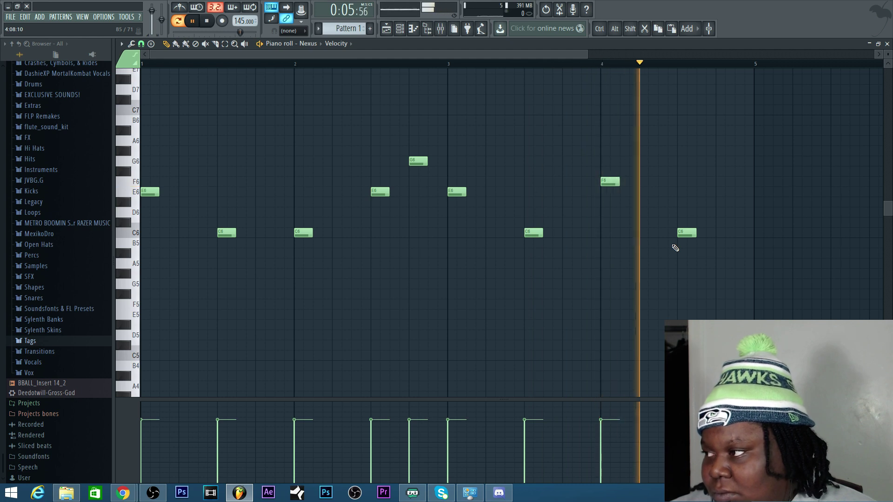
{"action": "left_click_drag", "start_coordinate": [684, 232], "coordinate": [688, 212]}
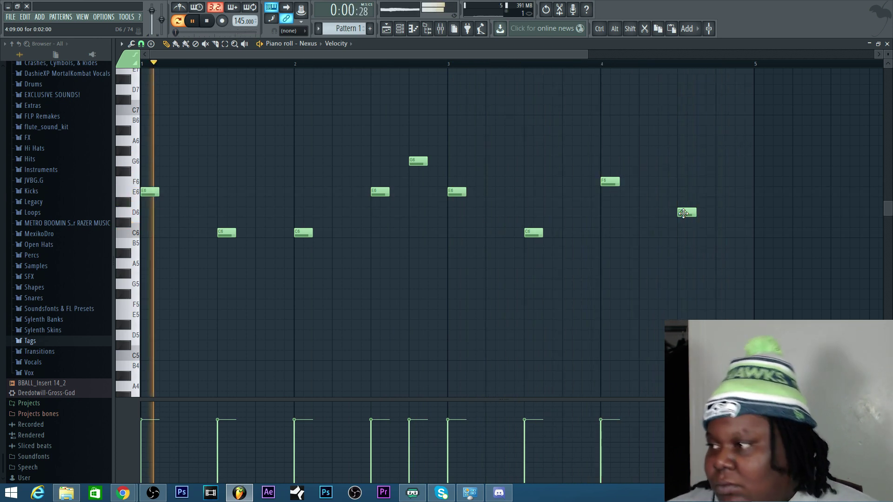
{"action": "left_click", "coordinate": [870, 43]}
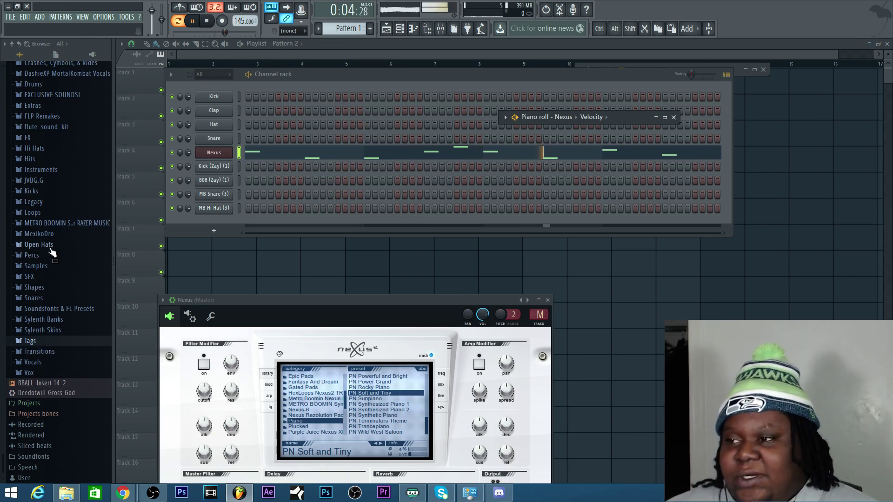
Add MB Clap (3) from the Claps pack to the channel rack and place a hit on the ninth step of each of the four bars.
{"action": "scroll", "coordinate": [52, 252], "scroll_direction": "up", "scroll_amount": 5}
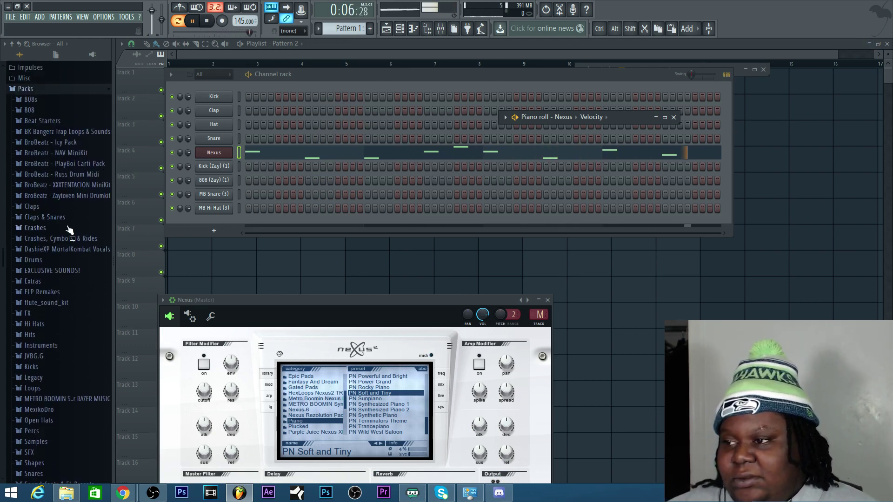
{"action": "left_click", "coordinate": [50, 208]}
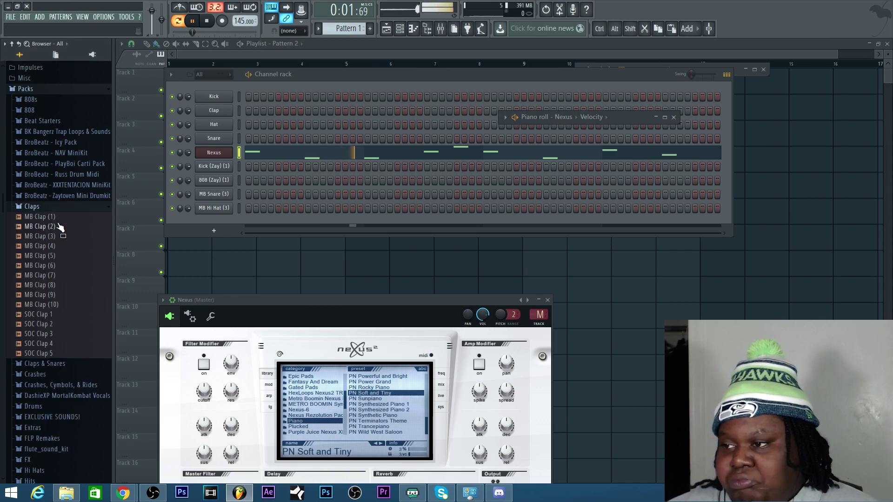
{"action": "left_click_drag", "start_coordinate": [49, 236], "coordinate": [225, 218]}
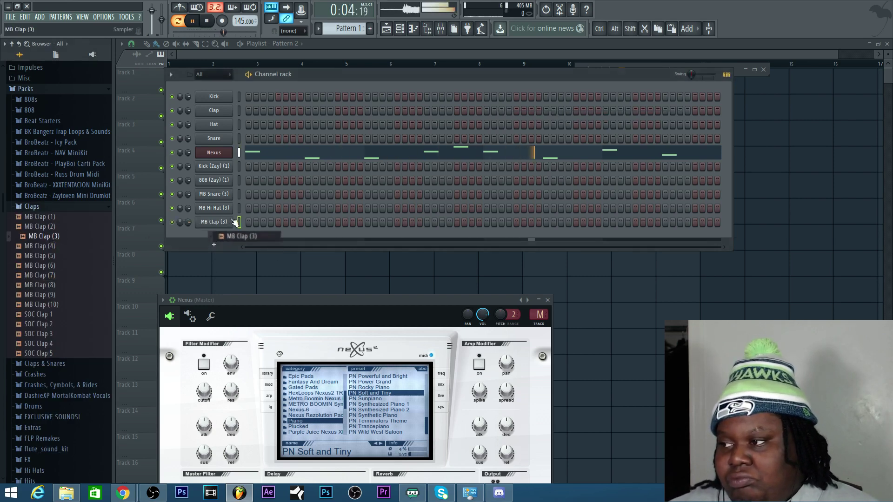
{"action": "left_click", "coordinate": [308, 223]}
{"action": "left_click", "coordinate": [427, 223]}
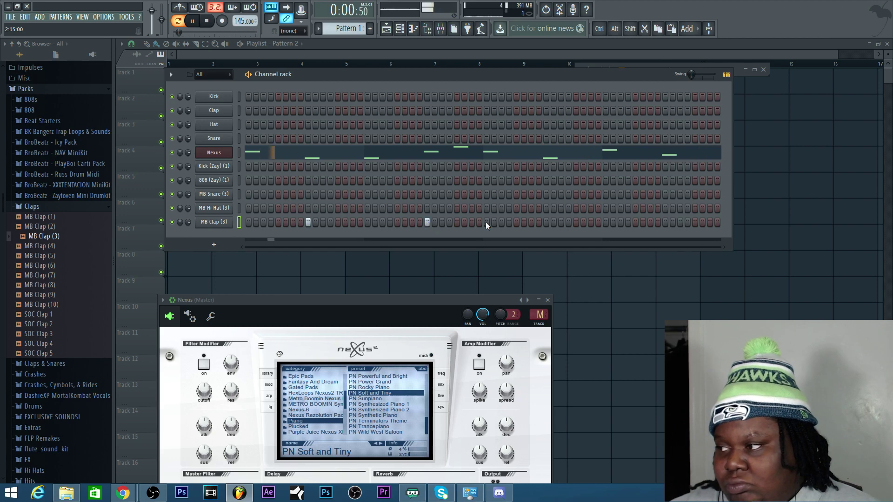
{"action": "left_click", "coordinate": [546, 223]}
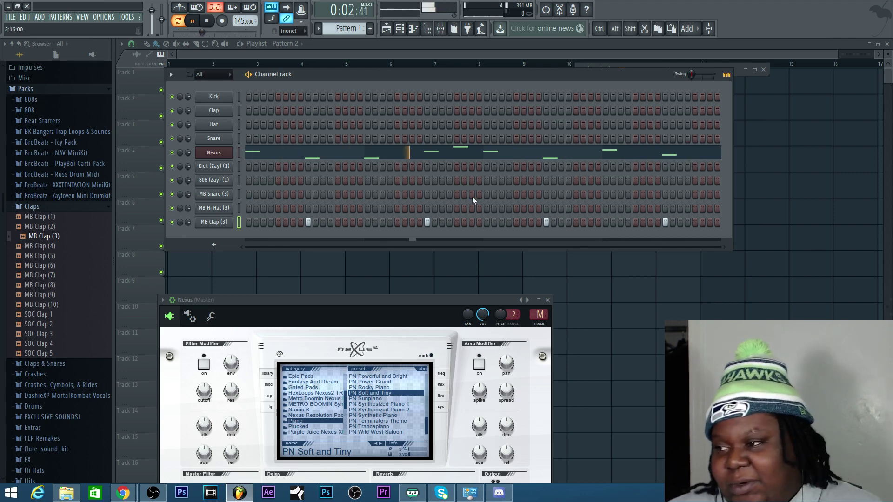
Fill every 2 steps of the MB Hi Hat (3) channel and lower its volume.
{"action": "right_click", "coordinate": [211, 208]}
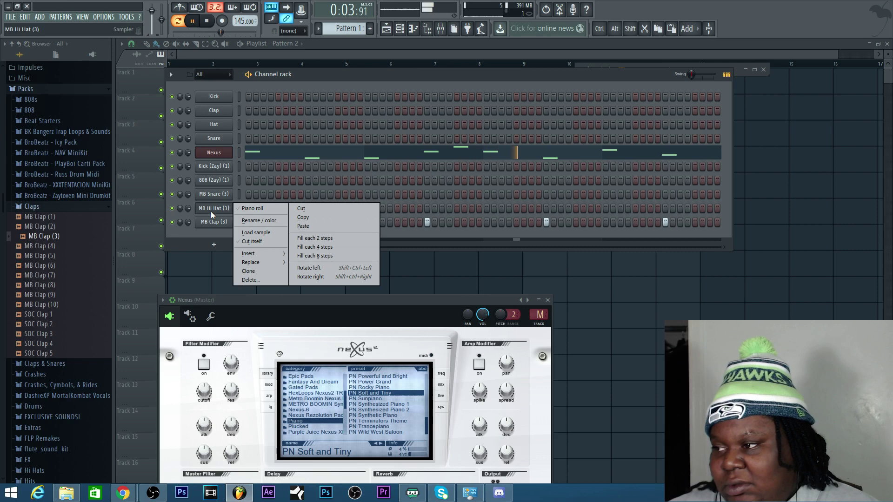
{"action": "left_click", "coordinate": [320, 237]}
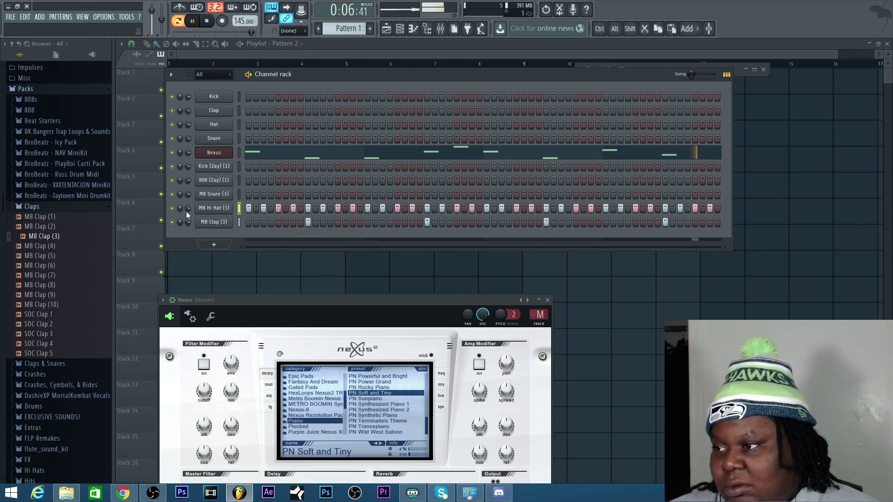
{"action": "left_click_drag", "start_coordinate": [187, 208], "coordinate": [187, 219]}
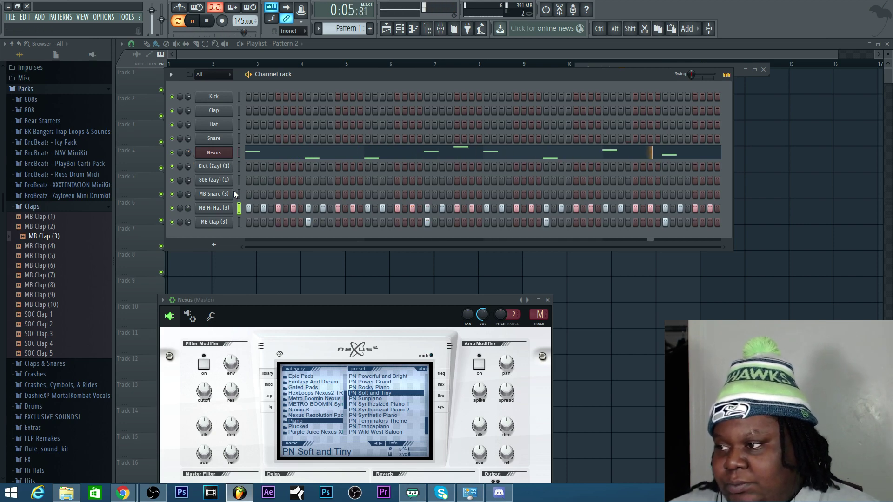
Add the Chants (Zay) (1) sample from the BroBeatz Zaytoven Mini Drumkit to the channel rack as a new channel.
{"action": "left_click", "coordinate": [56, 196]}
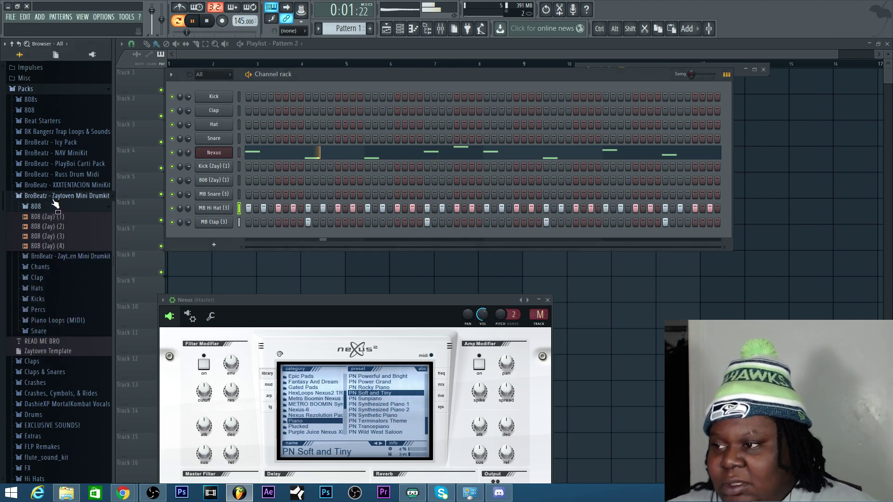
{"action": "left_click", "coordinate": [49, 267]}
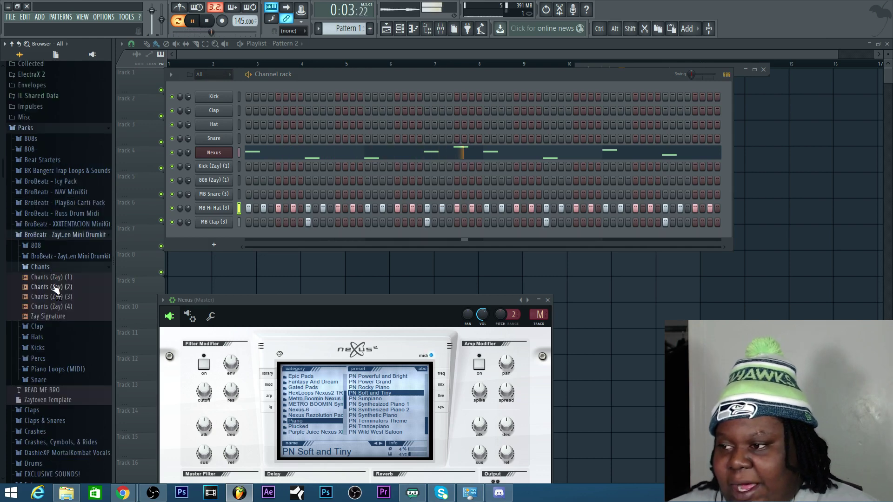
{"action": "left_click_drag", "start_coordinate": [55, 277], "coordinate": [225, 230]}
Place a chant hit on the fifth step of each of the four bars and lower the chant channel's volume slightly.
{"action": "left_click", "coordinate": [279, 237]}
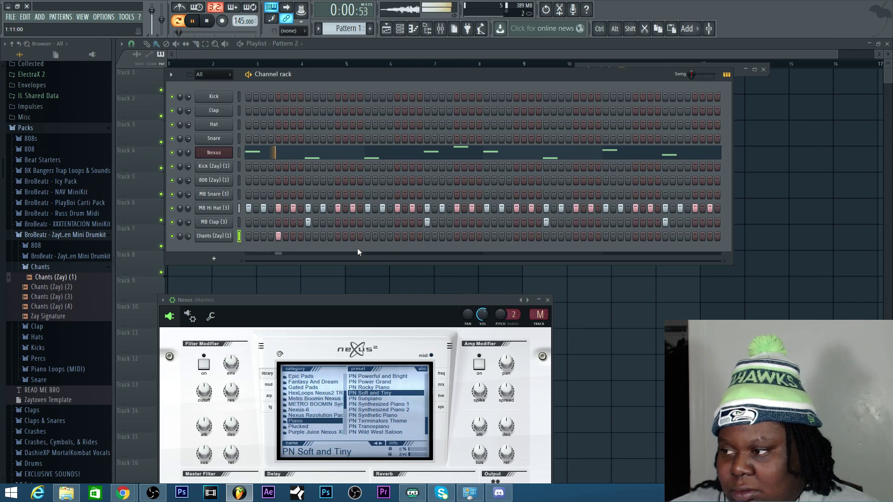
{"action": "left_click", "coordinate": [398, 236]}
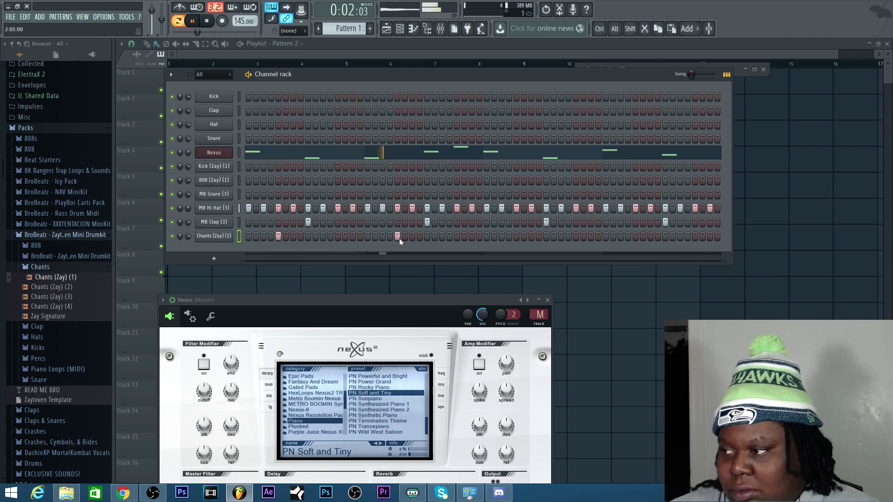
{"action": "left_click", "coordinate": [516, 236]}
{"action": "left_click", "coordinate": [636, 236]}
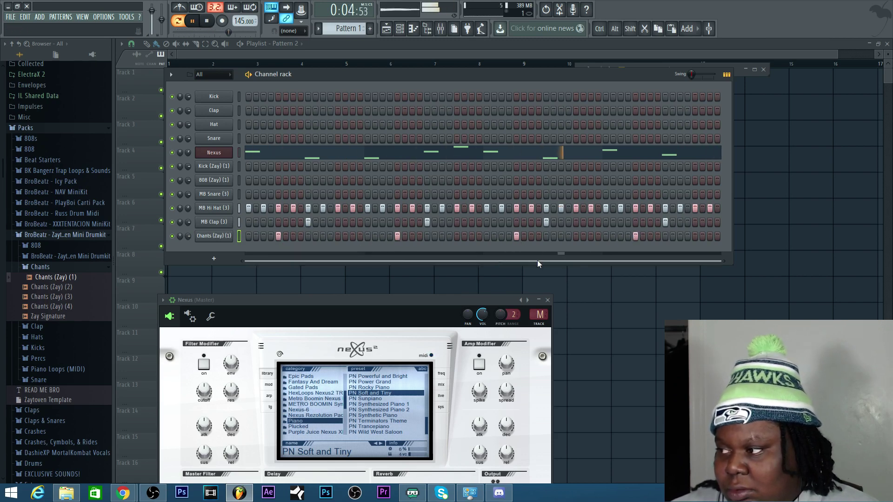
{"action": "left_click_drag", "start_coordinate": [191, 235], "coordinate": [192, 238]}
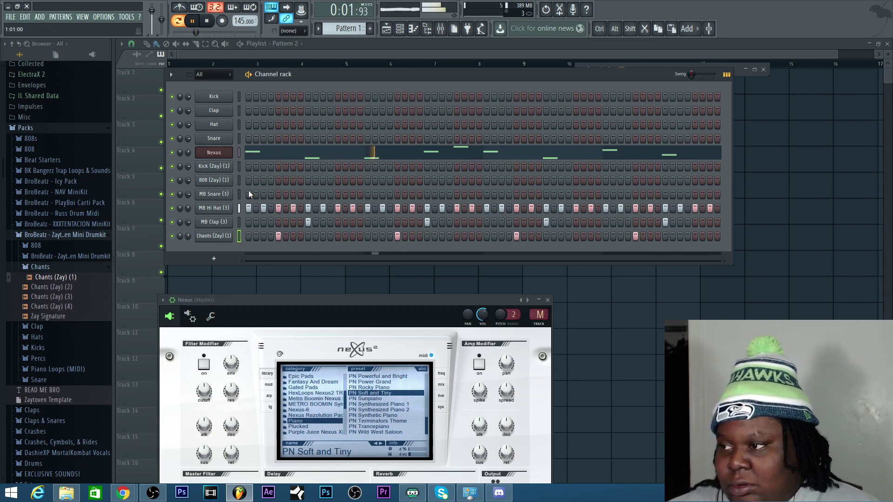
Place MB Snare (3) hits on steps 15, 19, 47 and 51 of the pattern.
{"action": "left_click", "coordinate": [352, 194]}
{"action": "left_click", "coordinate": [382, 194]}
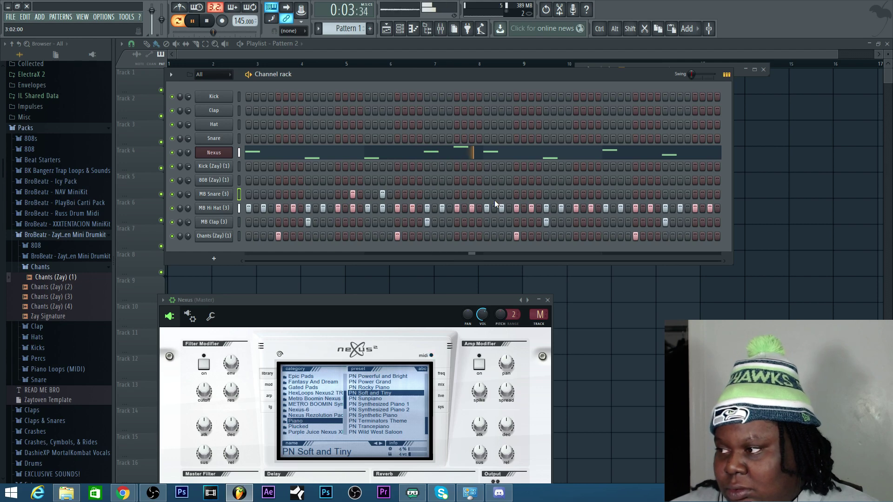
{"action": "left_click", "coordinate": [591, 194]}
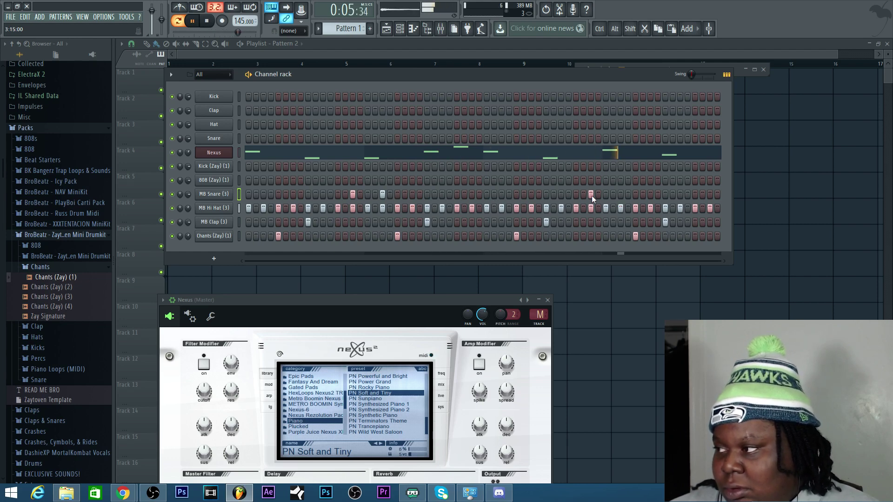
{"action": "left_click", "coordinate": [620, 193]}
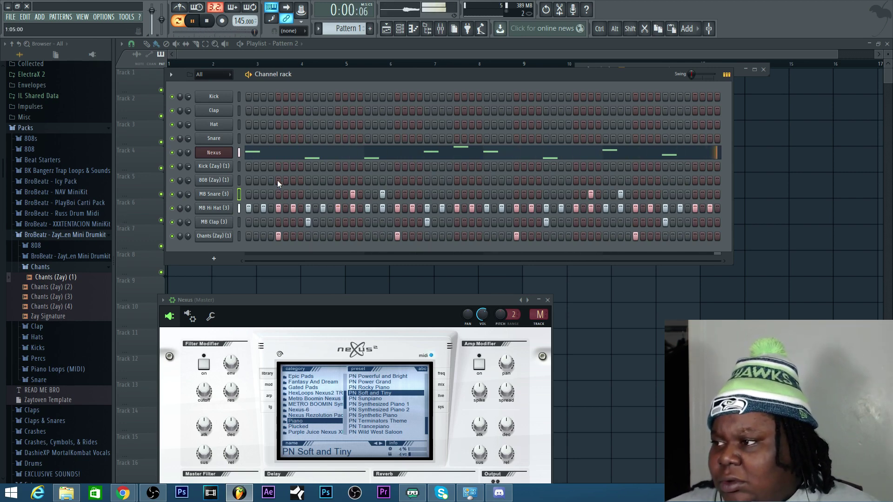
Place an 808 (Zay) (1) hit on the first step and turn on Cut itself for that channel.
{"action": "left_click", "coordinate": [247, 180]}
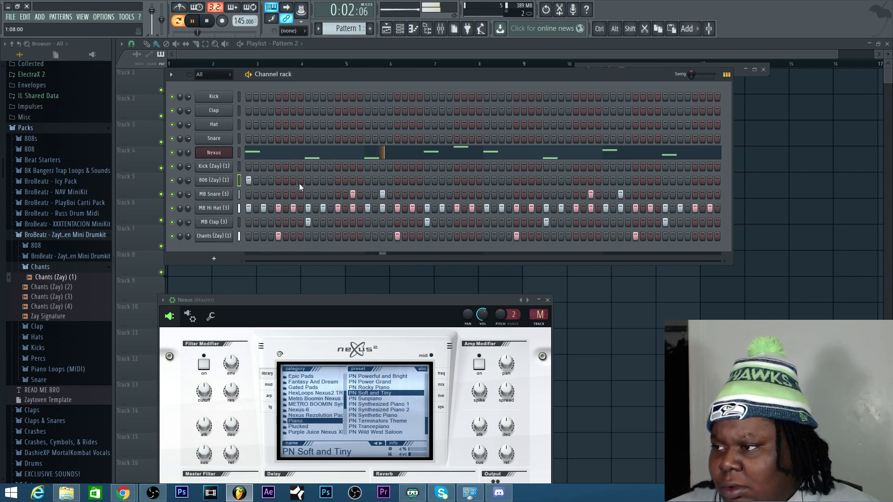
{"action": "key", "text": "space"}
{"action": "right_click", "coordinate": [228, 179]}
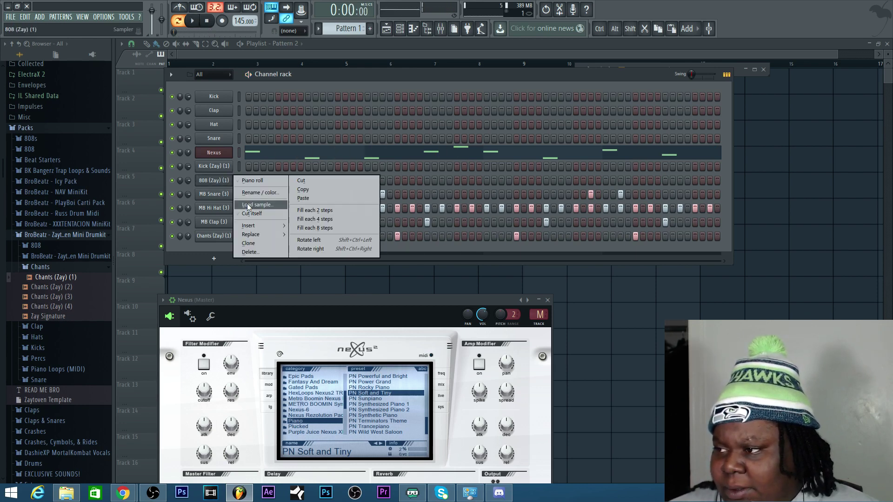
{"action": "left_click", "coordinate": [247, 213]}
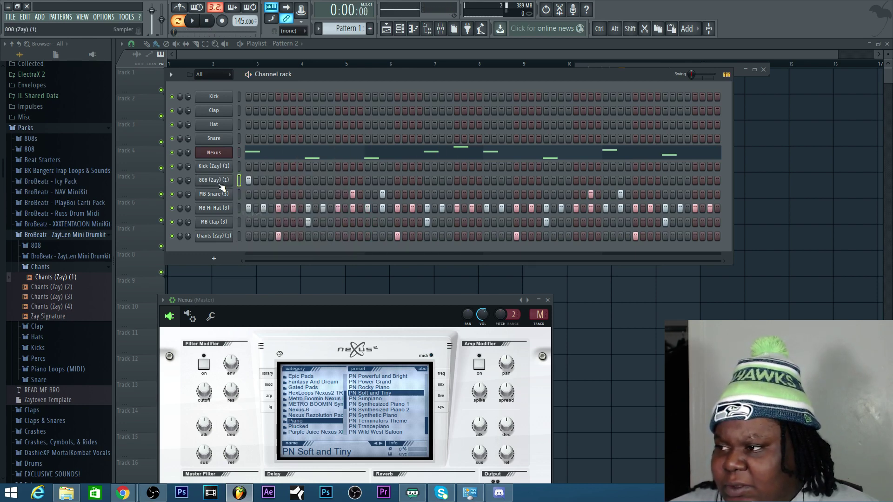
Place a Kick (Zay) (1) hit on step 1, and matching kick and 808 hits on steps 21, 31 and 33.
{"action": "left_click", "coordinate": [248, 166]}
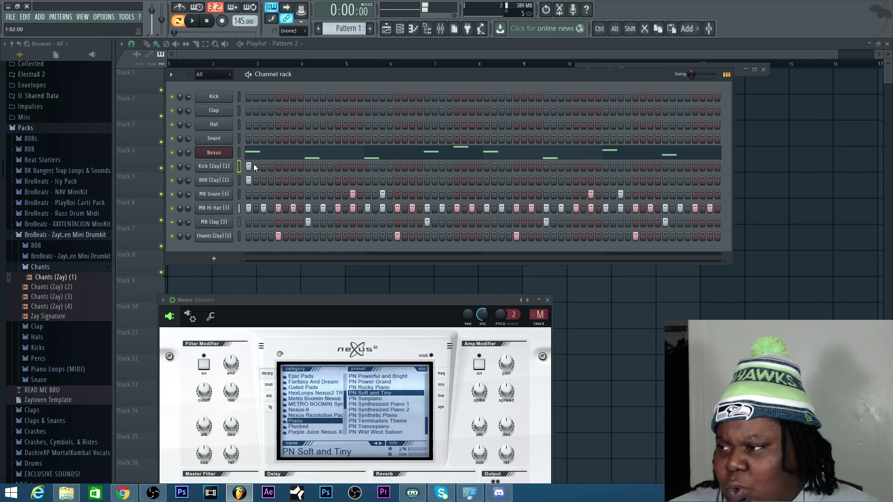
{"action": "key", "text": "space"}
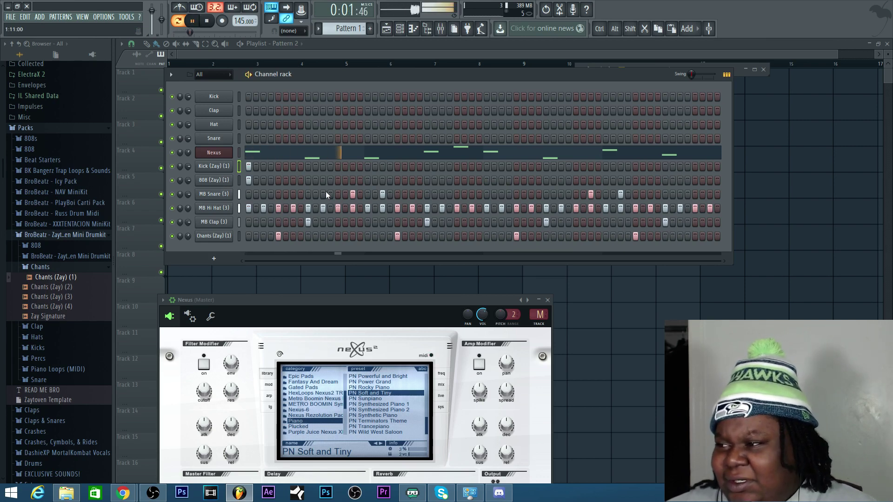
{"action": "key", "text": "space"}
{"action": "left_click", "coordinate": [397, 167]}
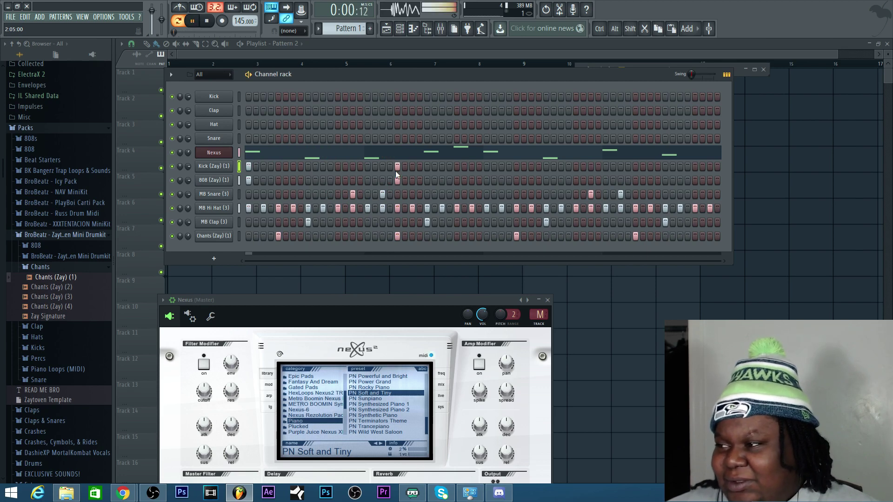
{"action": "key", "text": "space"}
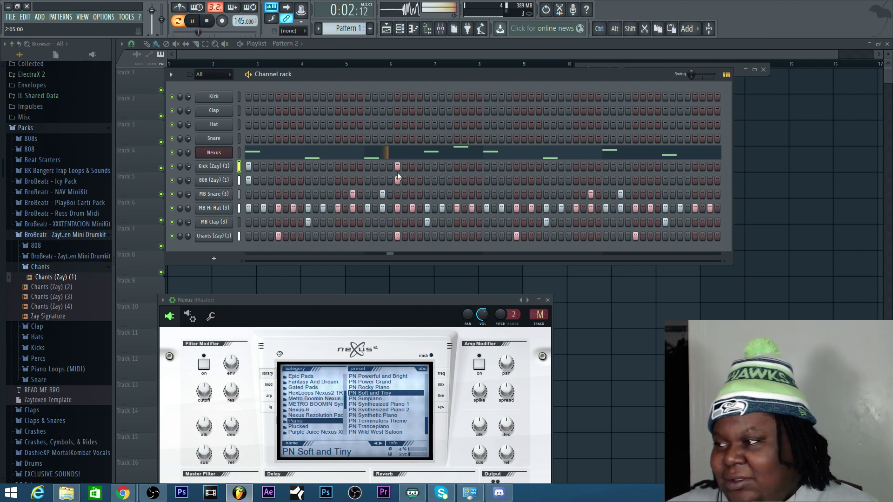
{"action": "key", "text": "space"}
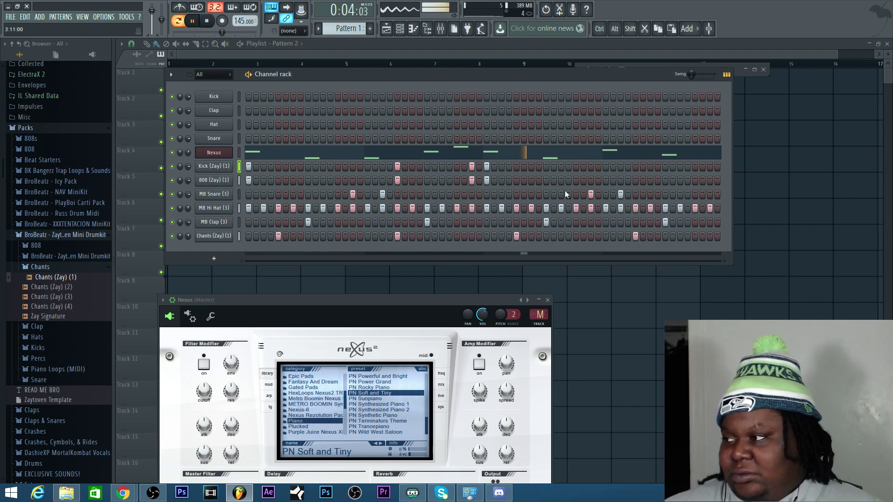
Add matching kick and 808 hits on the first and third steps of bar 4 while previewing the pattern.
{"action": "key", "text": "space"}
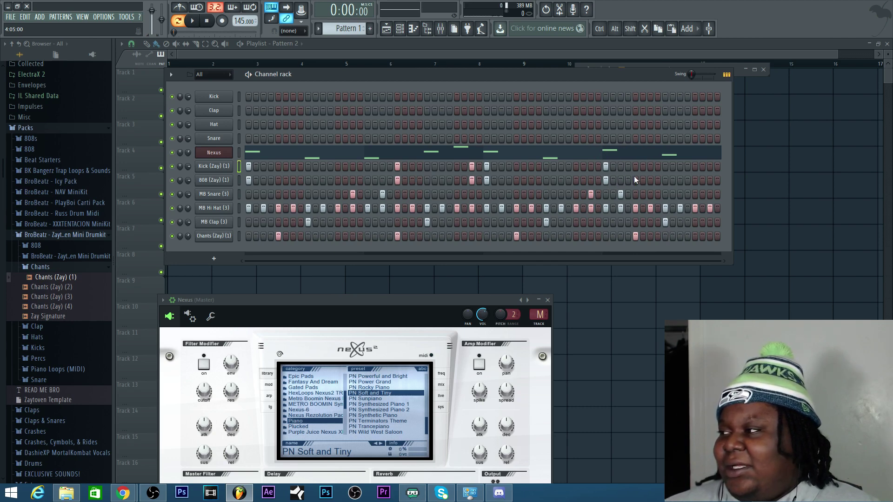
{"action": "key", "text": "space"}
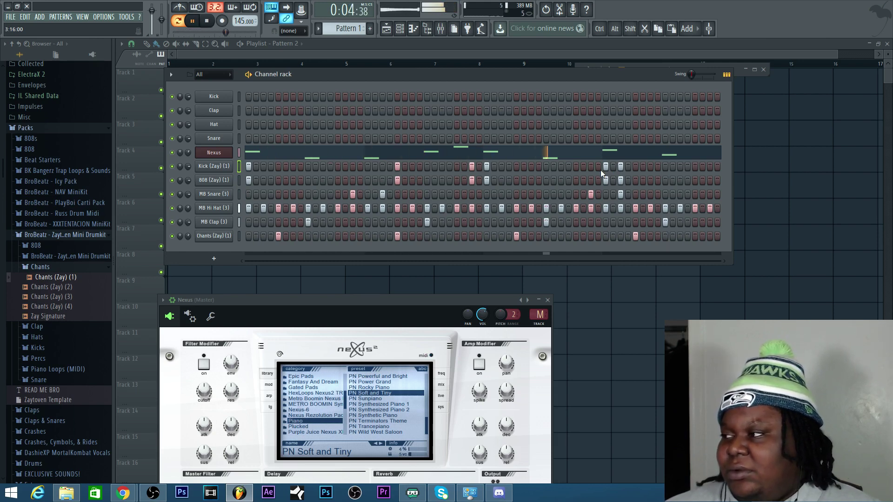
{"action": "key", "text": "space"}
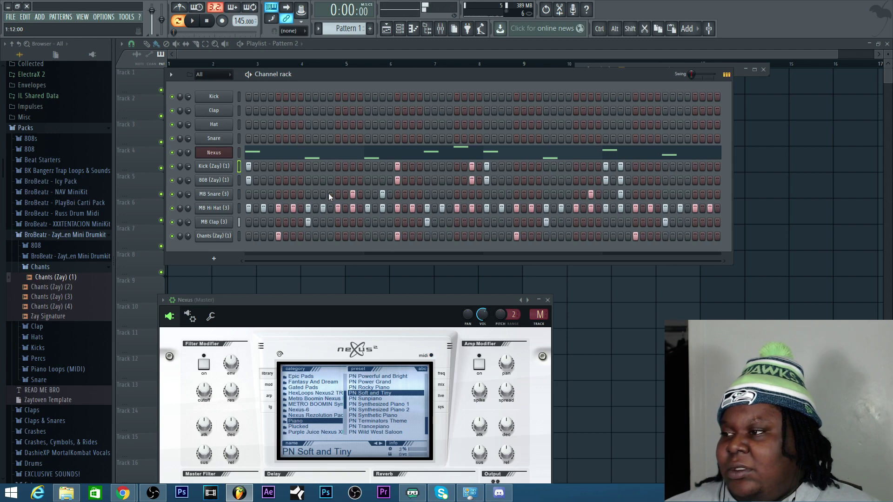
Open the 808 channel's piano roll, raise the last note in bar 4 to F#5 and play the pattern back.
{"action": "right_click", "coordinate": [200, 182]}
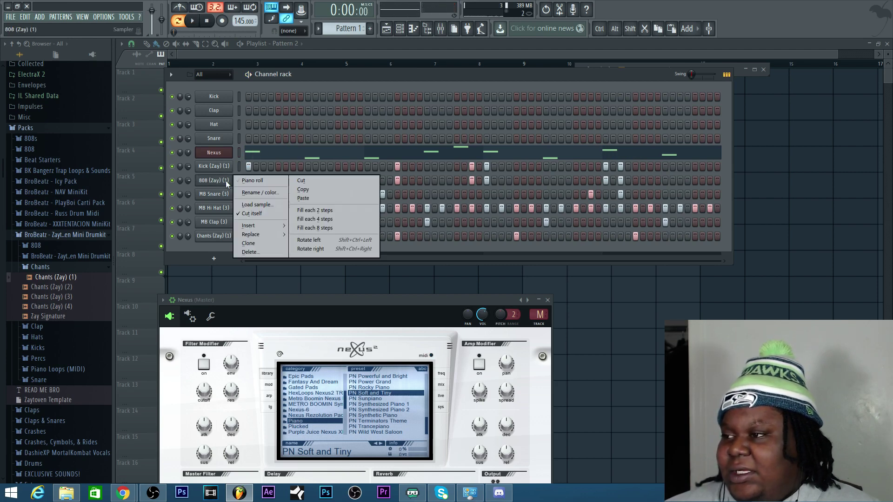
{"action": "left_click", "coordinate": [280, 181]}
{"action": "left_click", "coordinate": [665, 117]}
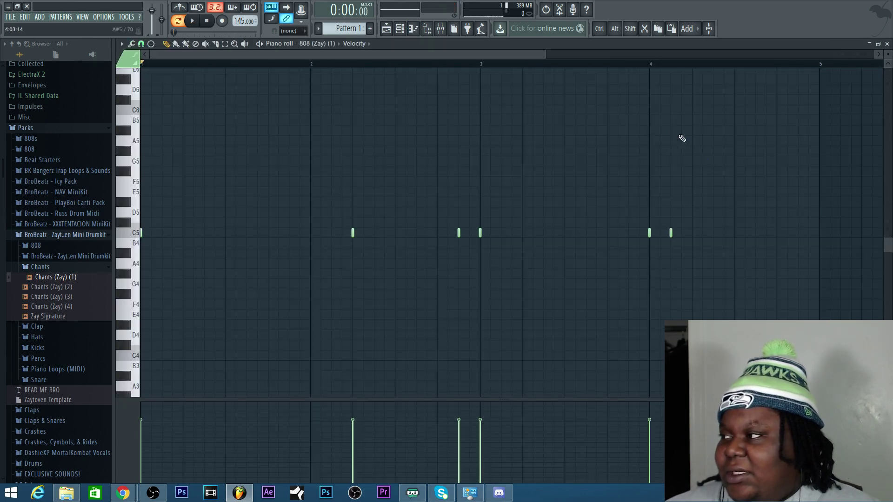
{"action": "left_click_drag", "start_coordinate": [672, 233], "coordinate": [671, 171]}
{"action": "key", "text": "space"}
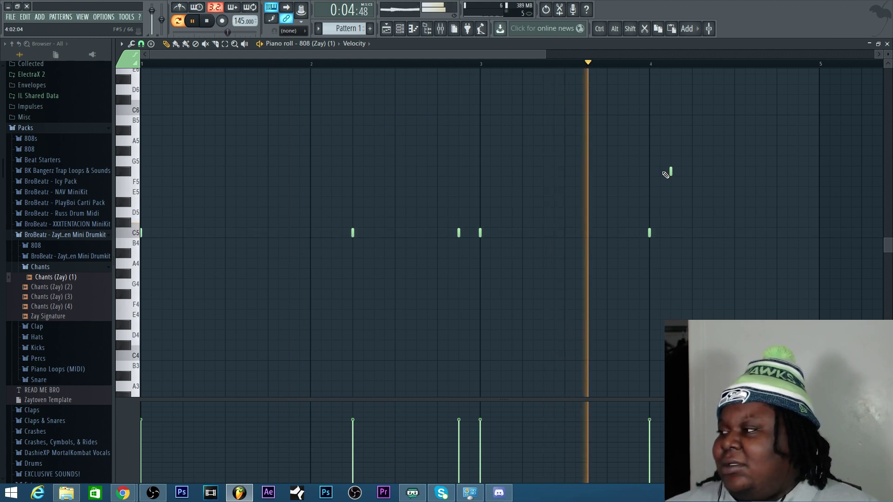
{"action": "key", "text": "space"}
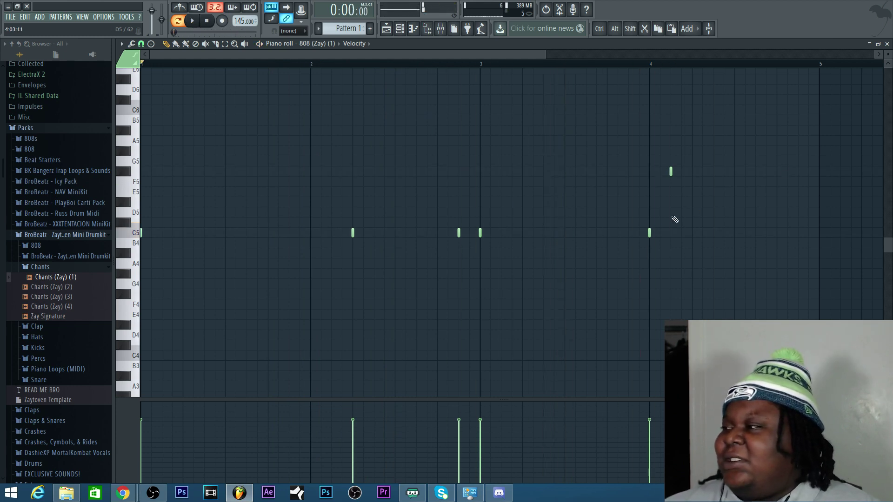
{"action": "key", "text": "space"}
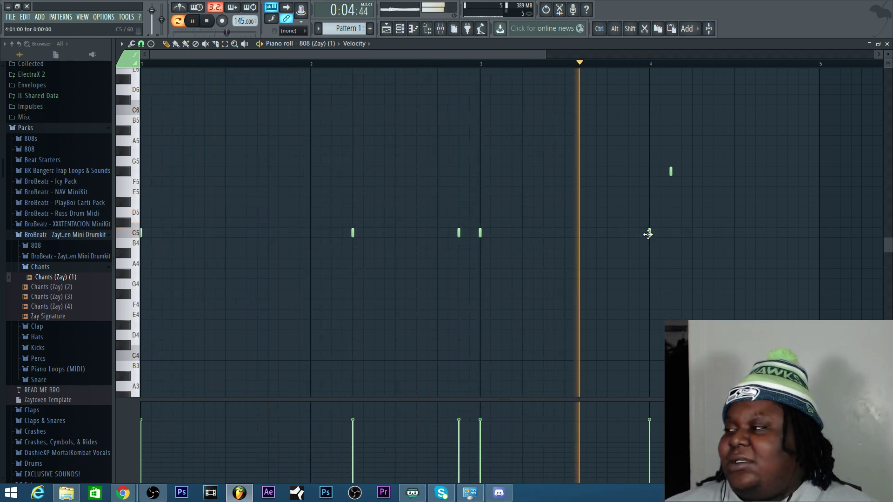
{"action": "key", "text": "space"}
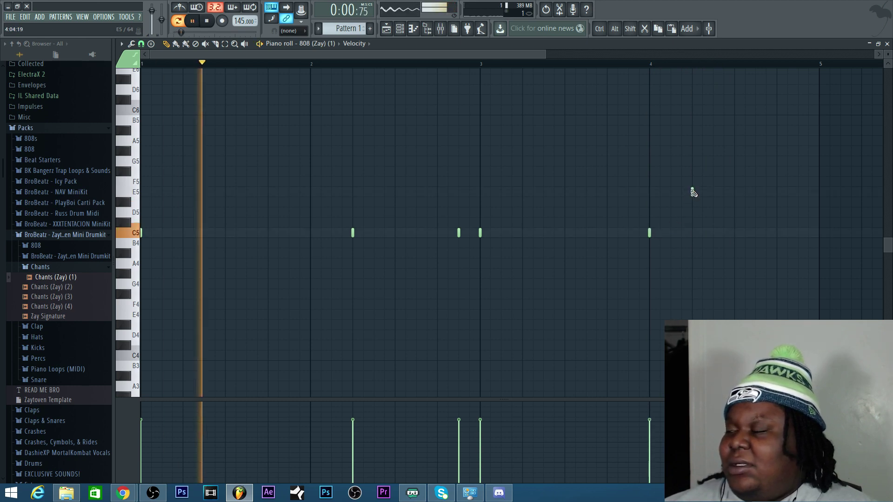
Place an 808 note at E5 on beat 2 of bar 4, and delete the bar 4 notes in the kick's piano roll.
{"action": "left_click", "coordinate": [691, 192]}
{"action": "left_click", "coordinate": [313, 44]}
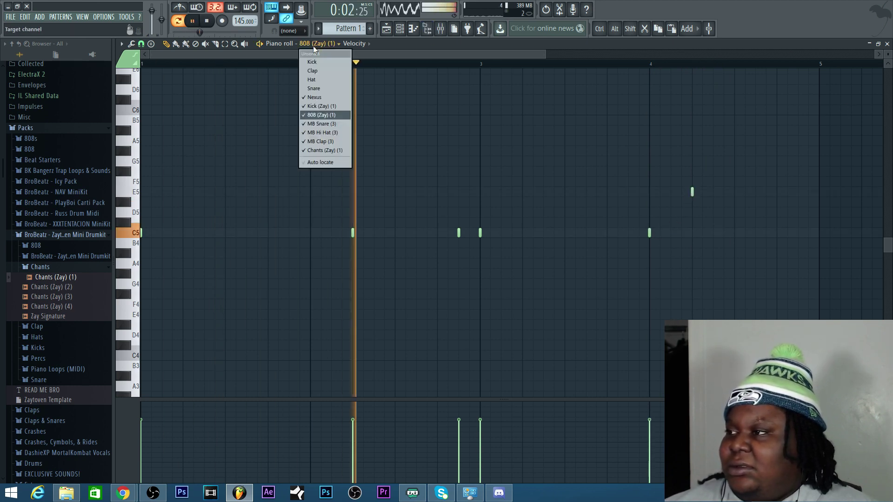
{"action": "left_click", "coordinate": [327, 106]}
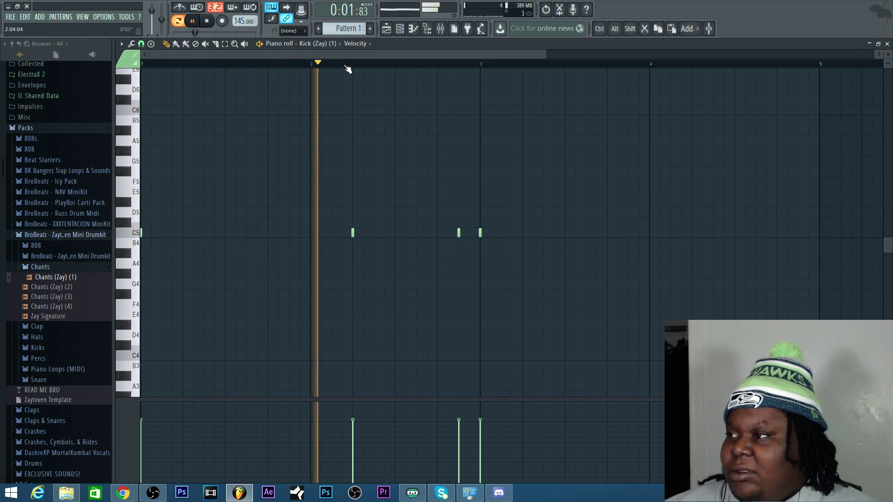
{"action": "left_click", "coordinate": [329, 47]}
{"action": "left_click", "coordinate": [325, 120]}
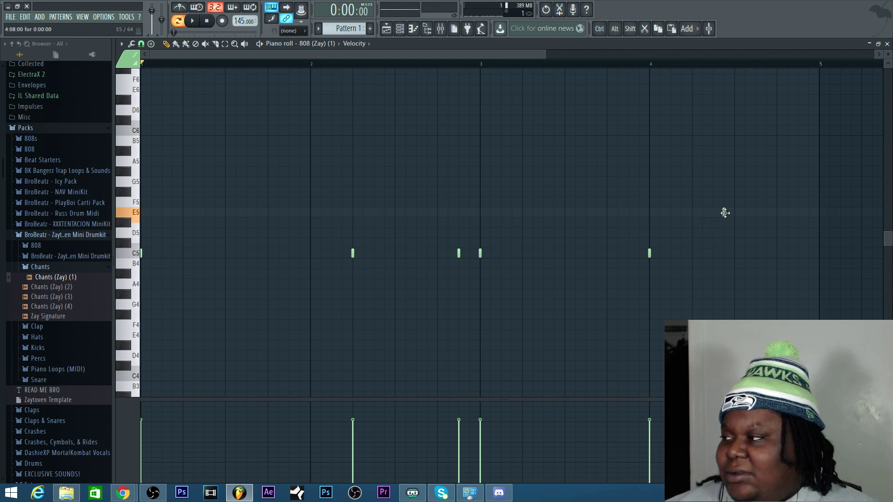
Rearrange the 808's bar 4 notes to C5 on the fifth step and F#5 on the seventh, and minimize the piano roll.
{"action": "key", "text": "space"}
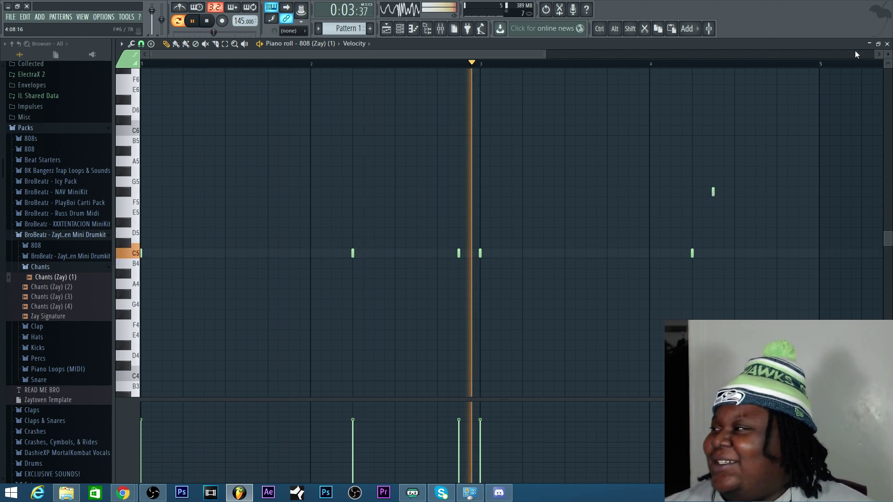
{"action": "left_click", "coordinate": [869, 43]}
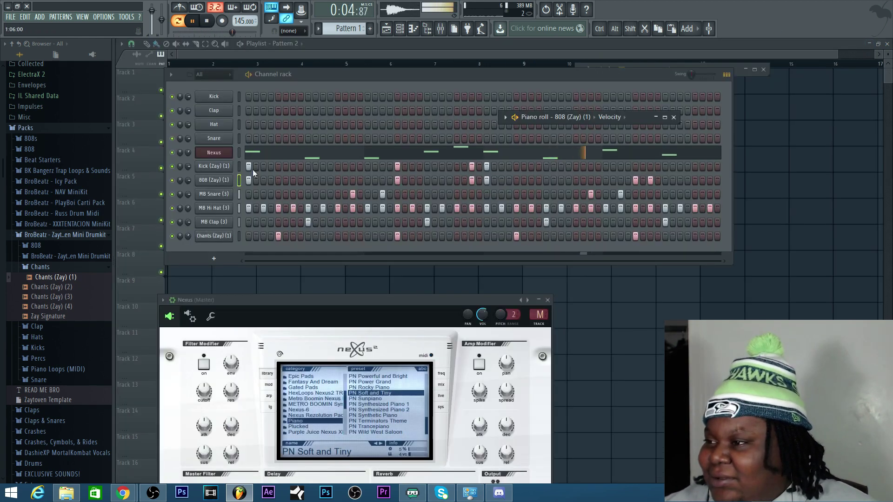
Copy the 808 (Zay) (1) step pattern and paste it onto the Kick (Zay) (1) channel.
{"action": "right_click", "coordinate": [222, 185]}
{"action": "left_click", "coordinate": [294, 188]}
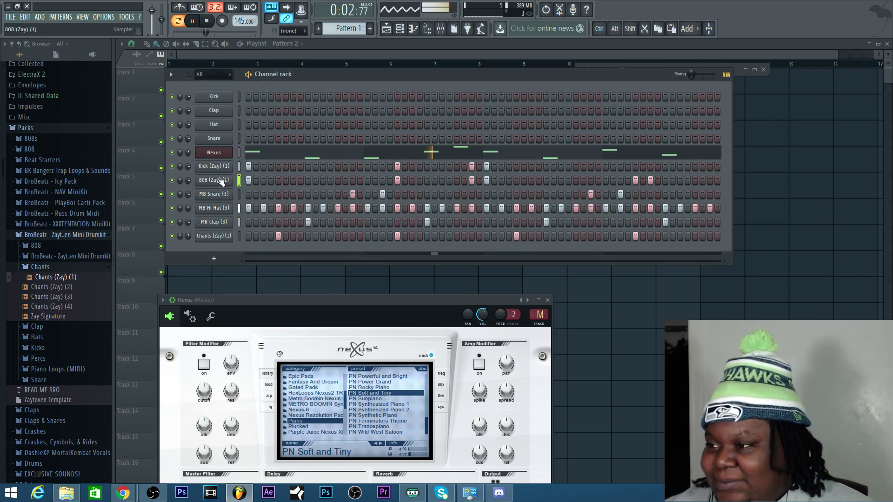
{"action": "right_click", "coordinate": [220, 171]}
{"action": "left_click", "coordinate": [317, 185]}
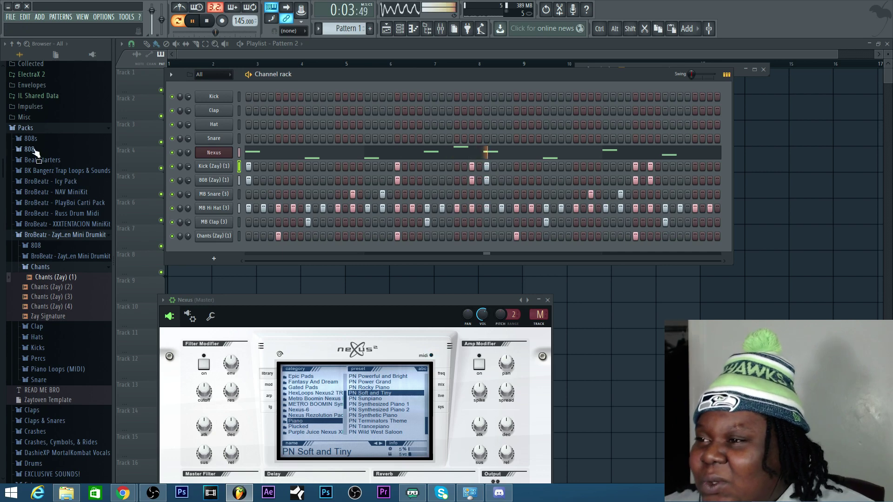
{"action": "scroll", "coordinate": [36, 153], "scroll_direction": "up", "scroll_amount": 4}
{"action": "key", "text": "space"}
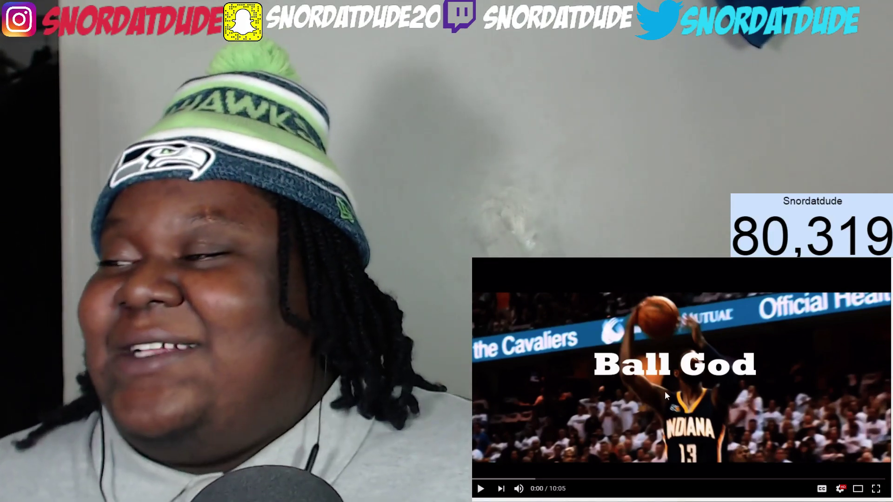
{"action": "left_click", "coordinate": [663, 392]}
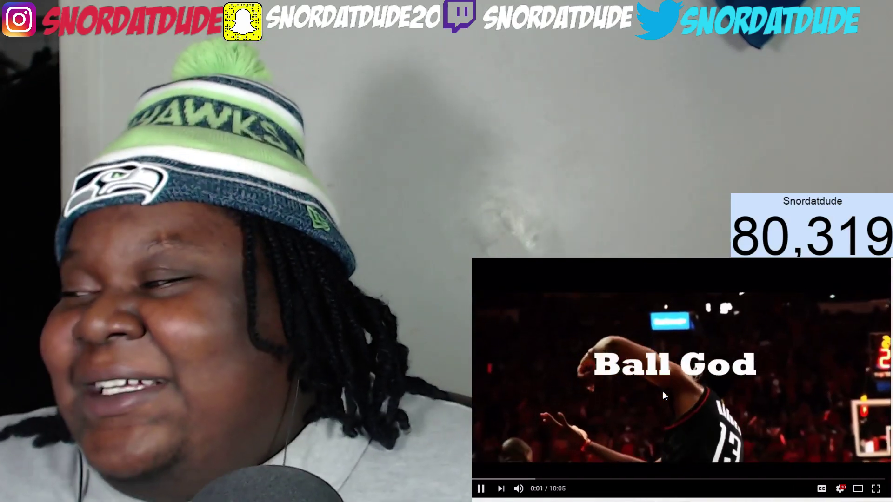